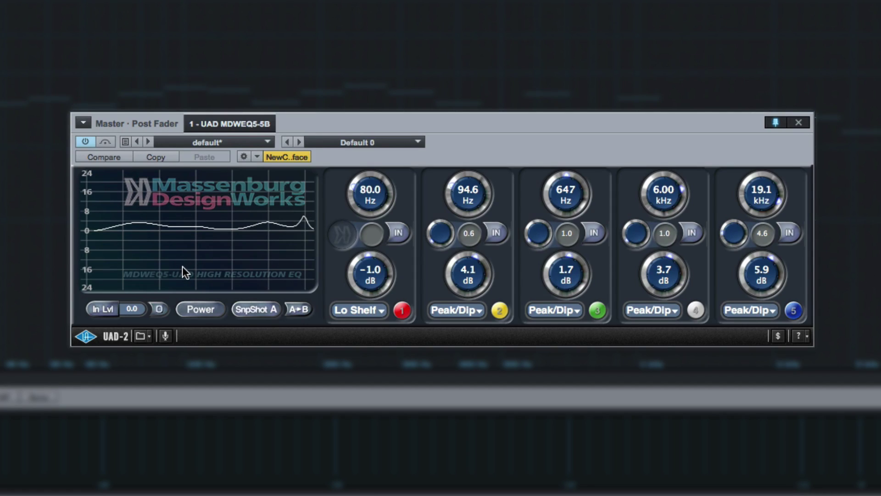
Step: Try the EQ curve display's alternative vertical ranges, including 6 dB, and return the display to 24 dB
{"action": "left_click", "coordinate": [170, 248]}
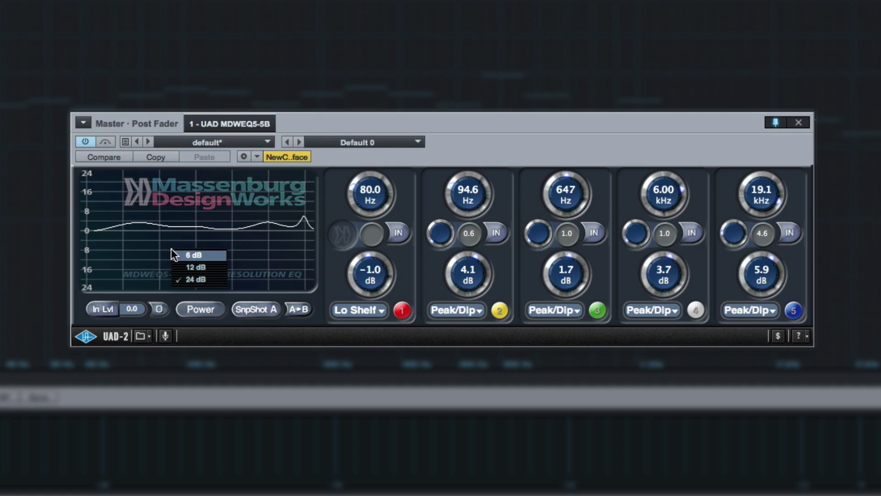
{"action": "left_click", "coordinate": [183, 253]}
{"action": "left_click", "coordinate": [177, 255]}
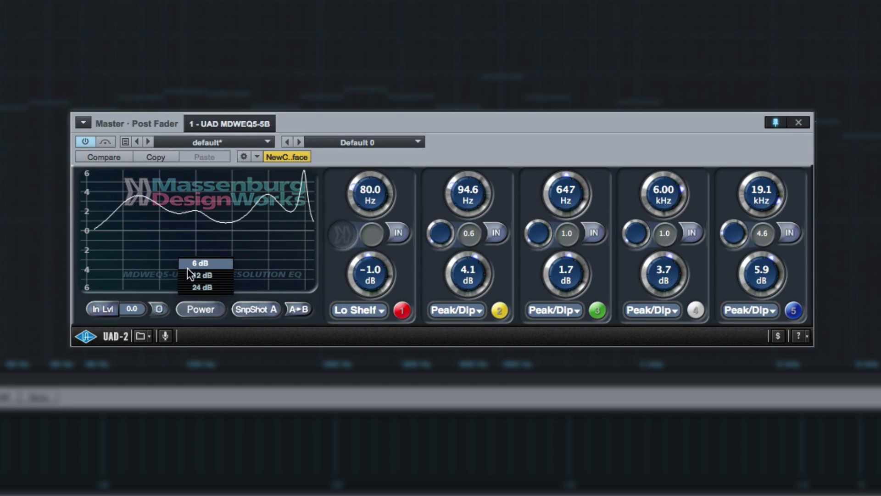
{"action": "left_click", "coordinate": [188, 272]}
{"action": "left_click", "coordinate": [177, 261]}
{"action": "left_click", "coordinate": [197, 290]}
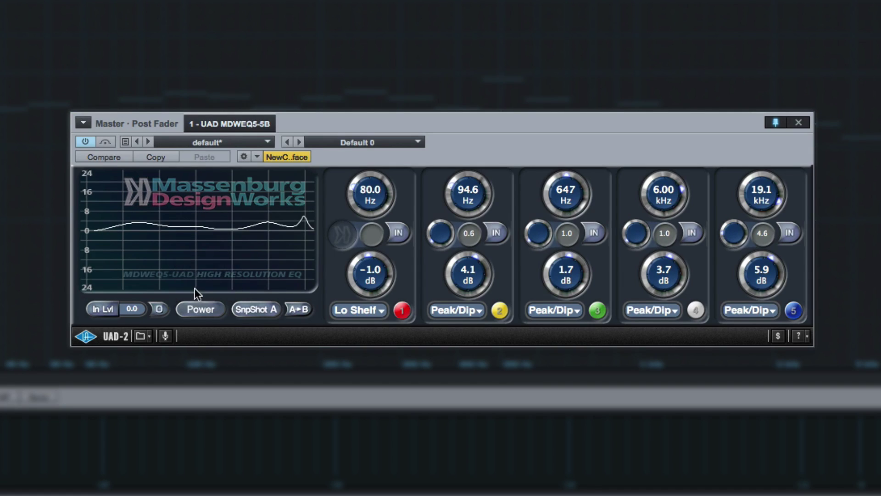
{"action": "left_click", "coordinate": [173, 255]}
{"action": "left_click", "coordinate": [155, 254]}
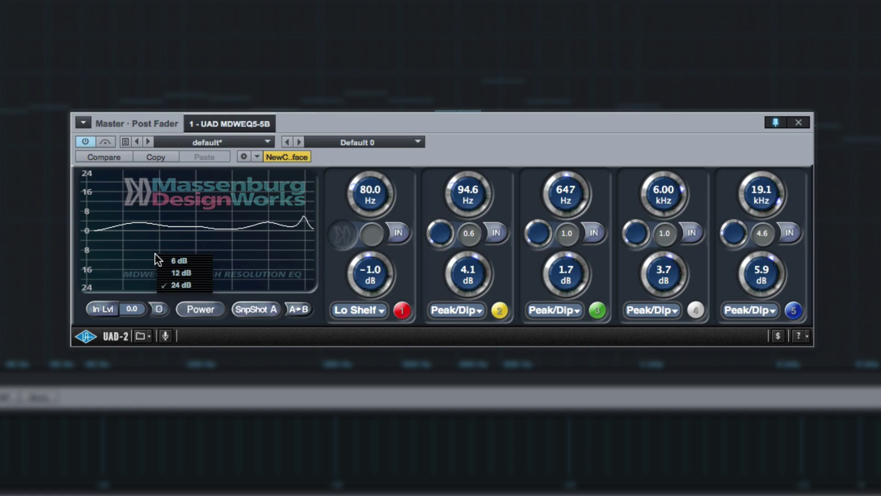
{"action": "left_click", "coordinate": [150, 247]}
Step: Try an input level of -0.3, reset it to 0.0, and try the polarity switch beside it
{"action": "left_click", "coordinate": [135, 304]}
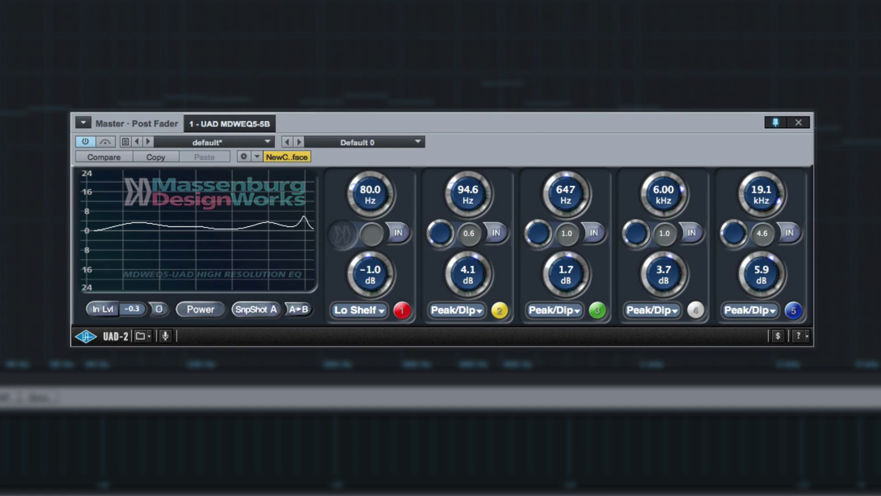
{"action": "left_click_drag", "start_coordinate": [133, 309], "coordinate": [134, 307]}
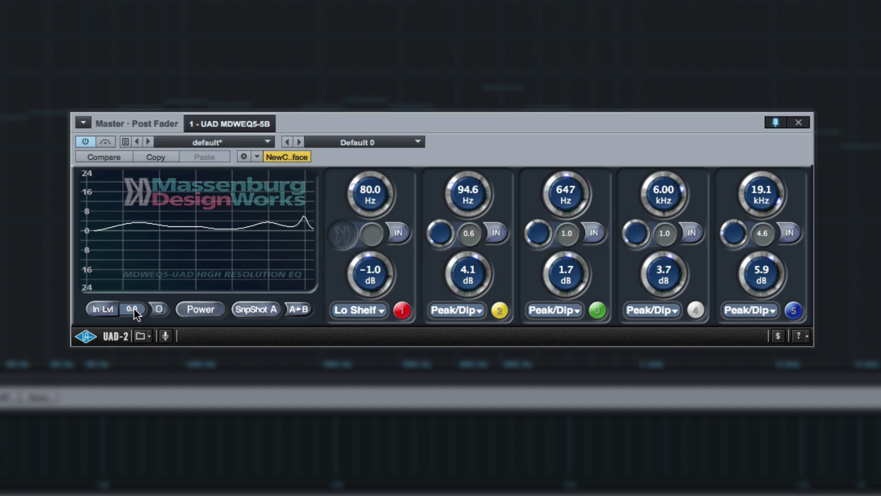
{"action": "left_click", "coordinate": [158, 307]}
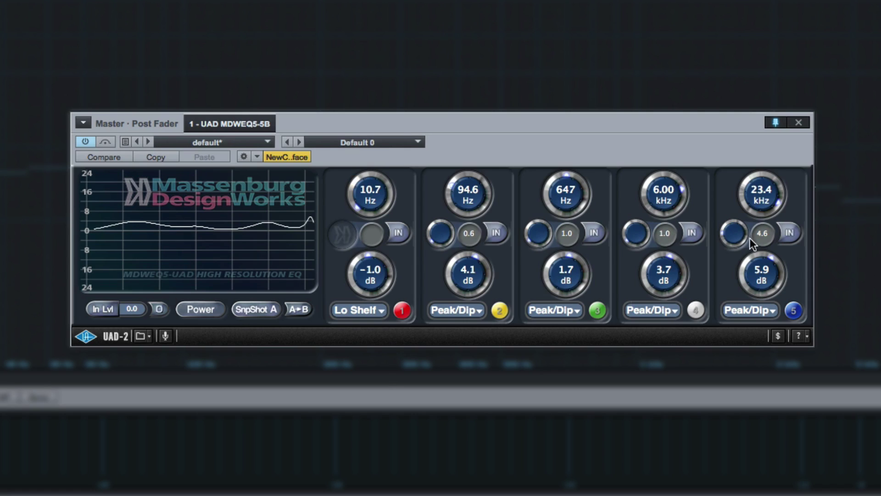
Step: Sweep band 5's frequency up to 41.0 kHz and bring it back down to 19.6 kHz
{"action": "left_click_drag", "start_coordinate": [746, 207], "coordinate": [745, 192]}
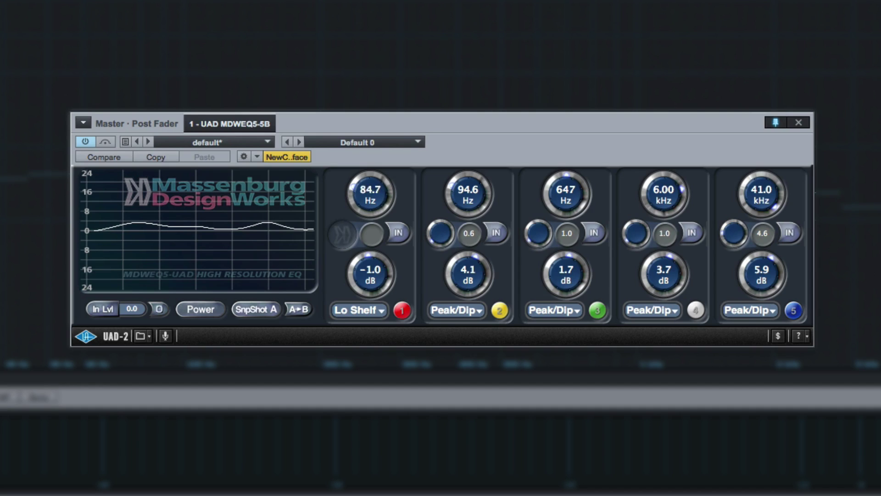
{"action": "left_click_drag", "start_coordinate": [740, 199], "coordinate": [740, 219]}
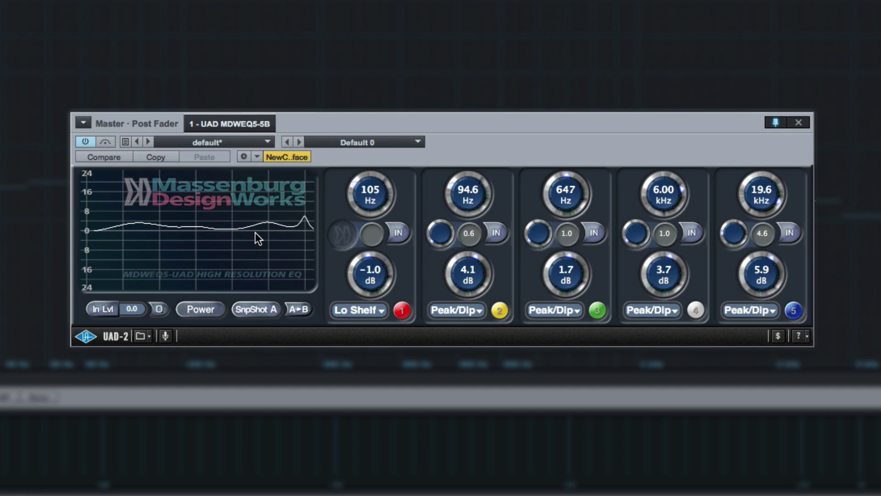
Step: View the EQ curve at the 6 dB vertical range and restore the 24 dB range
{"action": "left_click", "coordinate": [236, 241]}
{"action": "left_click", "coordinate": [244, 250]}
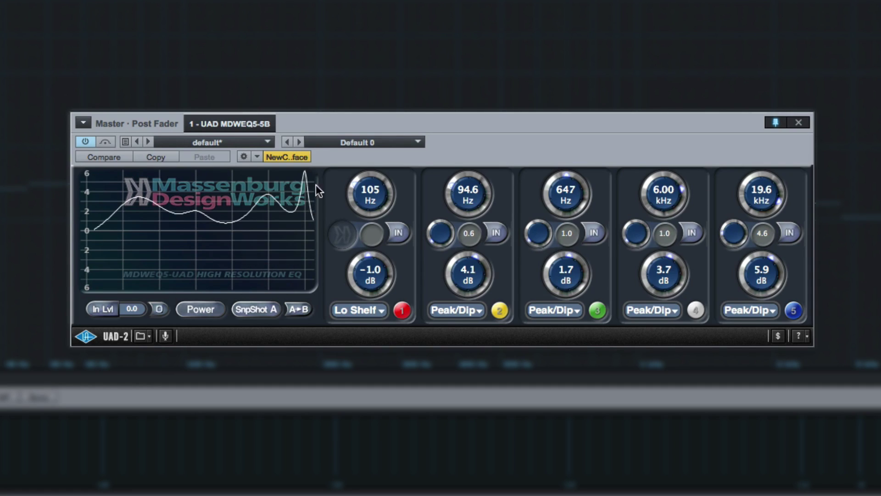
{"action": "left_click", "coordinate": [227, 244]}
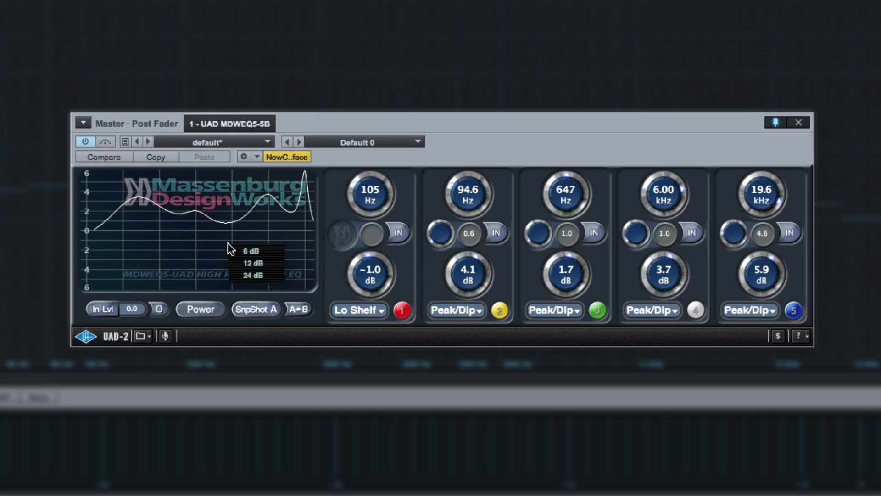
{"action": "left_click", "coordinate": [246, 275]}
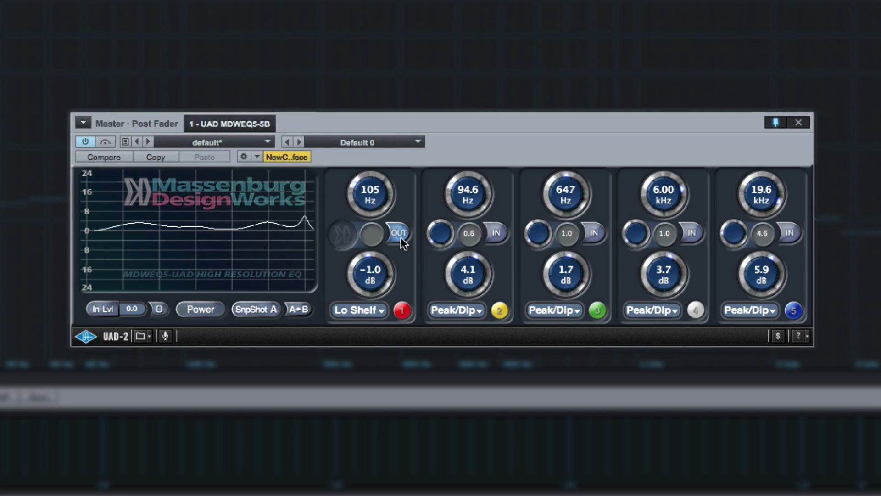
Step: Isolate bands 2, 3, 4, 5 and 1 in turn with IsoPeak
{"action": "left_click", "coordinate": [499, 310]}
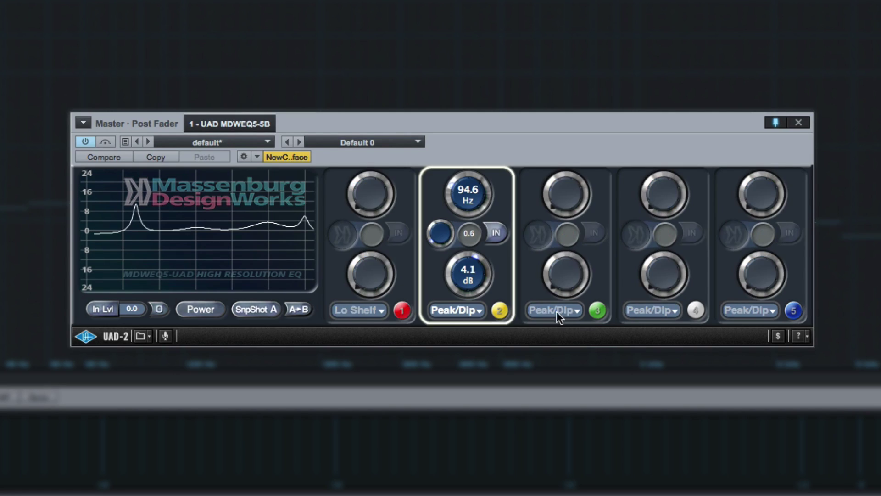
{"action": "left_click", "coordinate": [597, 311]}
{"action": "left_click", "coordinate": [695, 311]}
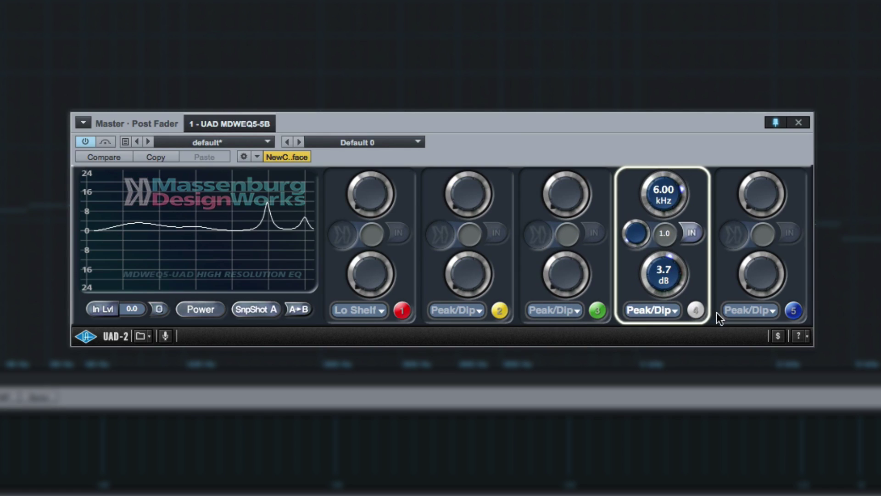
{"action": "left_click", "coordinate": [794, 310]}
{"action": "left_click", "coordinate": [402, 311]}
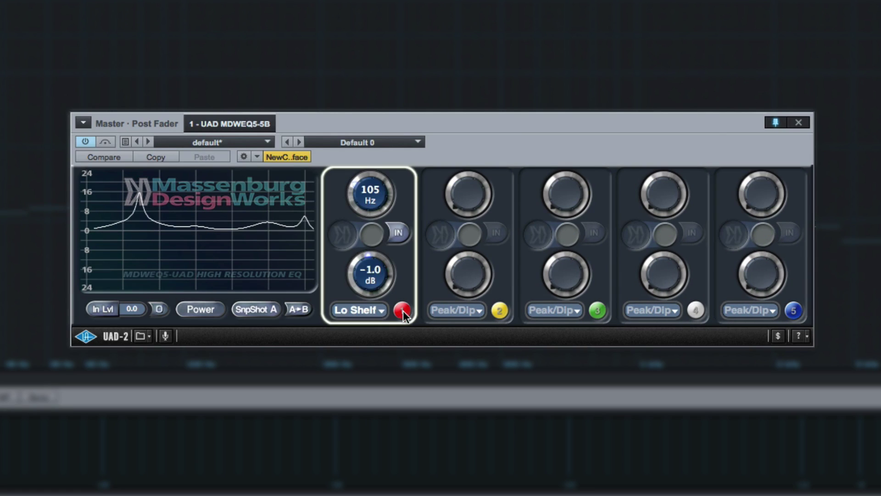
Step: Compare several IsoPeak Q widths on band 1, starting with Q = 4, and turn its isolation off
{"action": "right_click", "coordinate": [406, 263]}
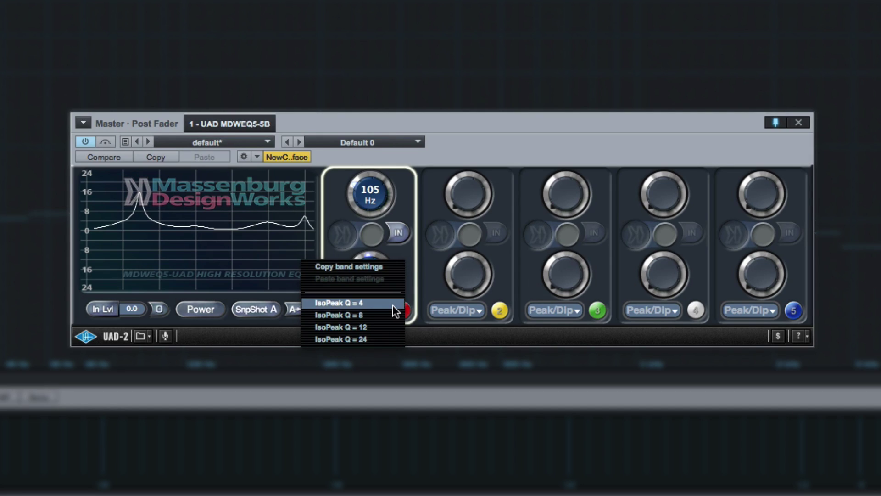
{"action": "left_click", "coordinate": [393, 304]}
{"action": "right_click", "coordinate": [404, 263]}
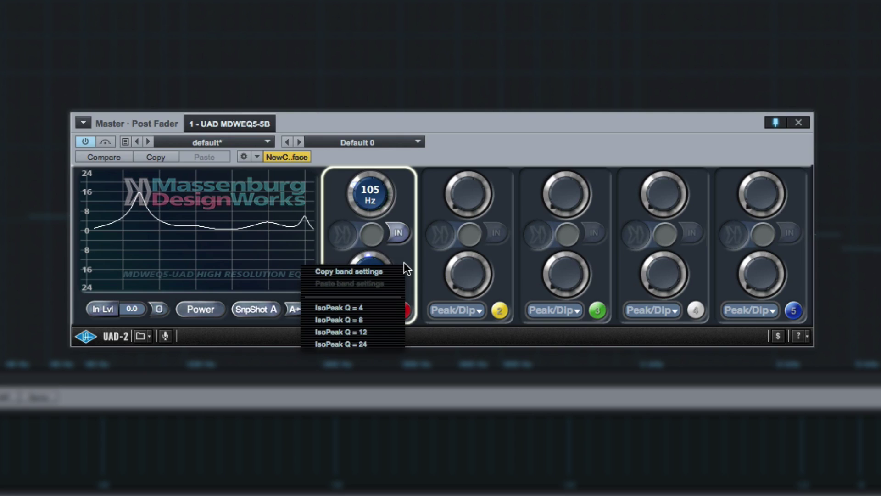
{"action": "left_click", "coordinate": [390, 315]}
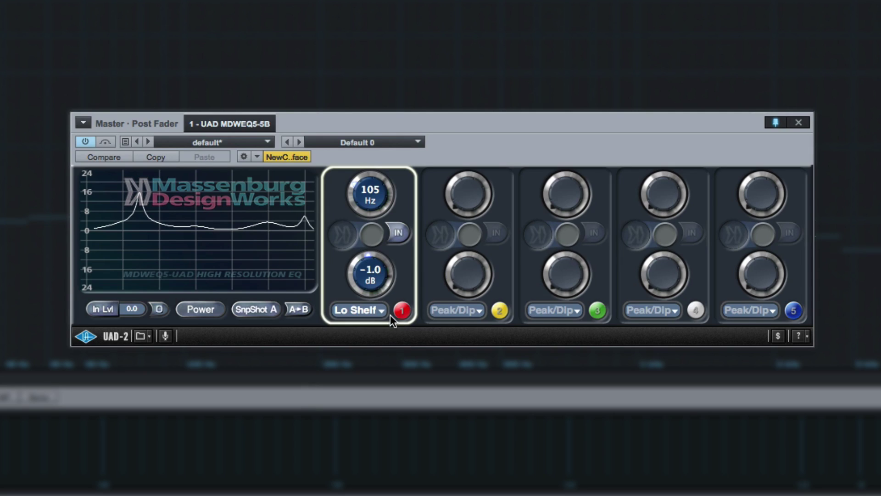
{"action": "right_click", "coordinate": [406, 272]}
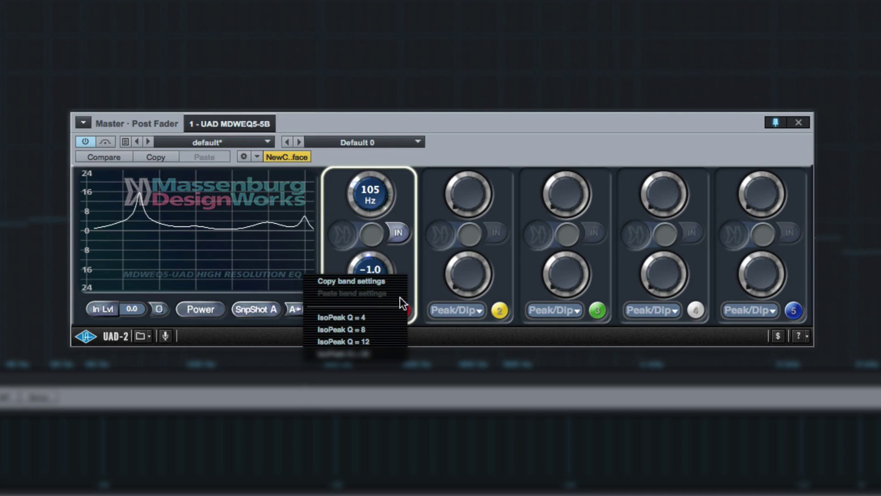
{"action": "left_click", "coordinate": [385, 334]}
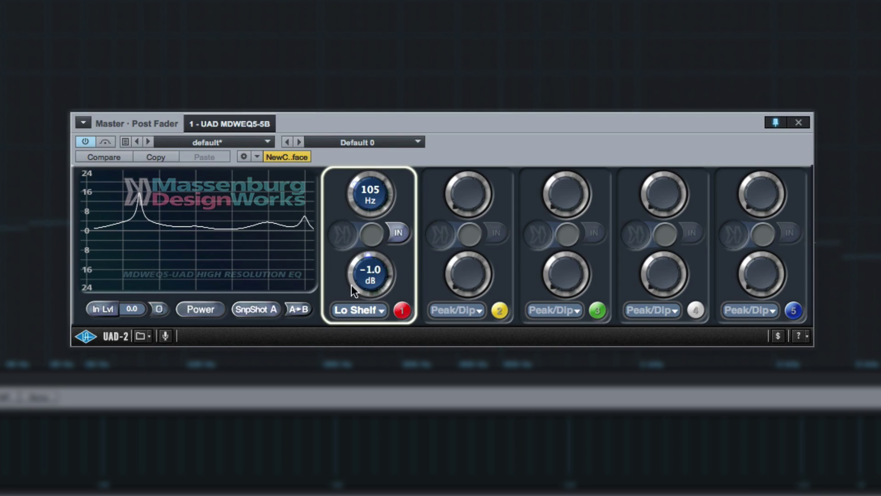
{"action": "left_click", "coordinate": [401, 311]}
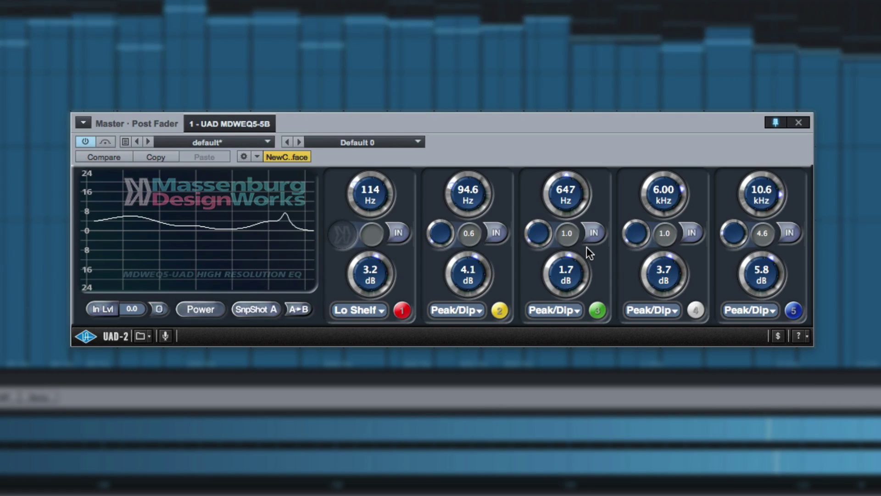
Step: Stop playback and set band 5 to 22.5 kHz with a gain of 9.5 dB and a Q of 8.3
{"action": "key", "text": "space"}
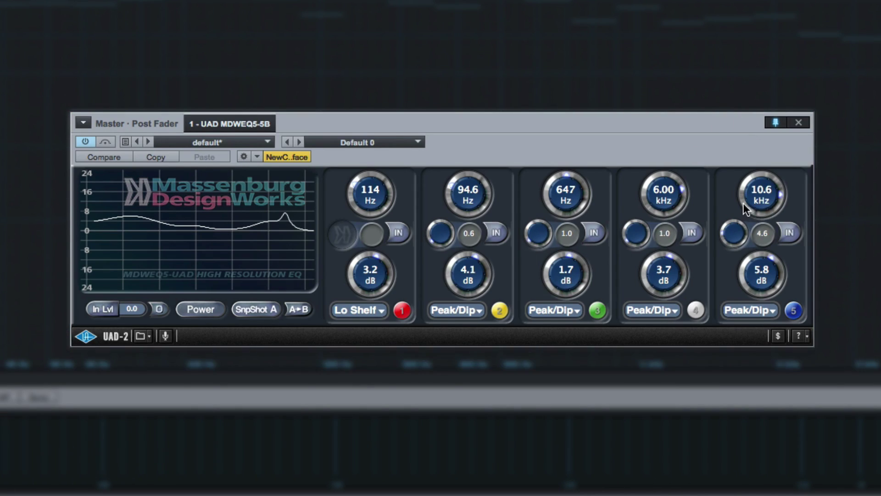
{"action": "left_click_drag", "start_coordinate": [762, 195], "coordinate": [762, 175]}
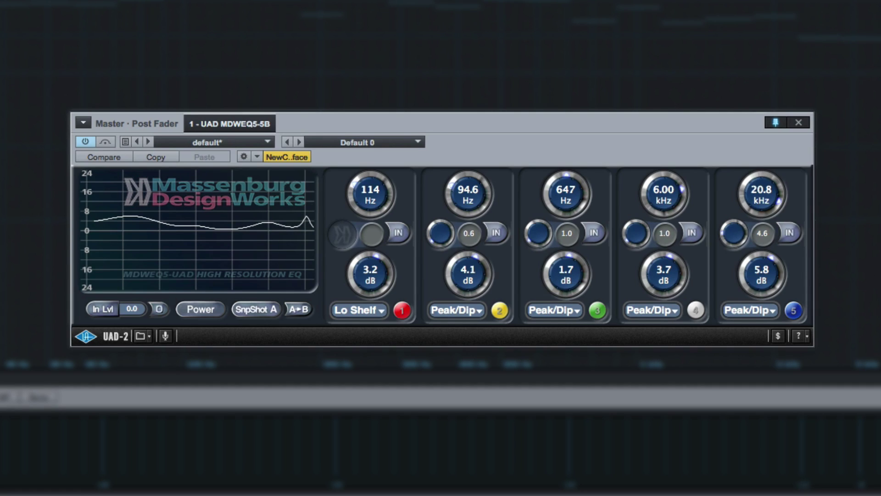
{"action": "left_click_drag", "start_coordinate": [743, 279], "coordinate": [743, 243]}
{"action": "left_click_drag", "start_coordinate": [745, 182], "coordinate": [745, 177]}
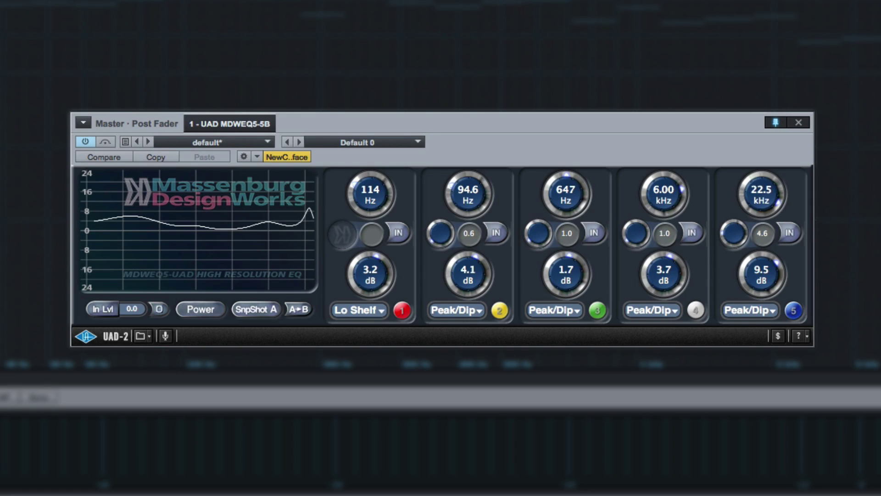
{"action": "left_click_drag", "start_coordinate": [734, 233], "coordinate": [734, 223]}
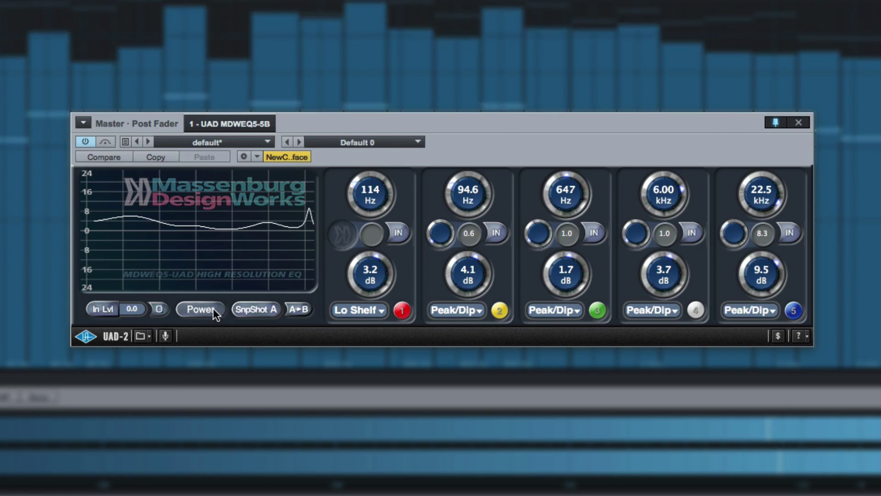
Step: Compare the mix with band 5 switched out and in during playback, and set the band's Q to 5.8
{"action": "left_click", "coordinate": [790, 233]}
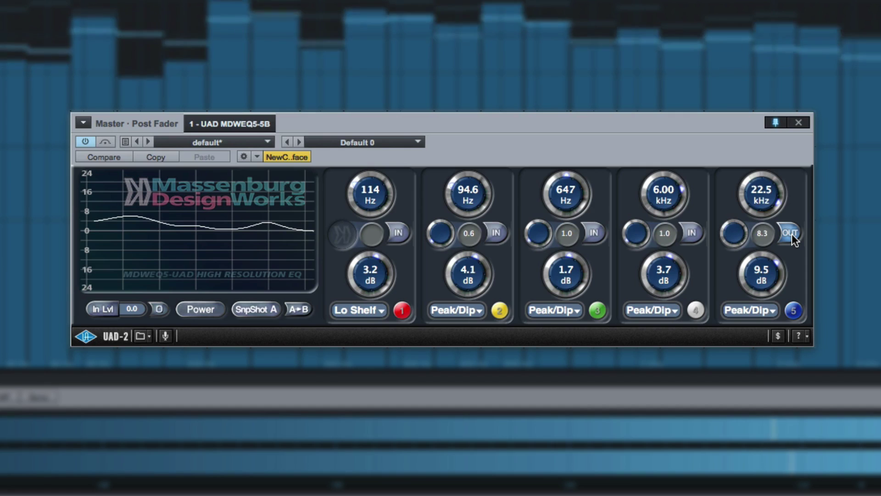
{"action": "left_click", "coordinate": [790, 233]}
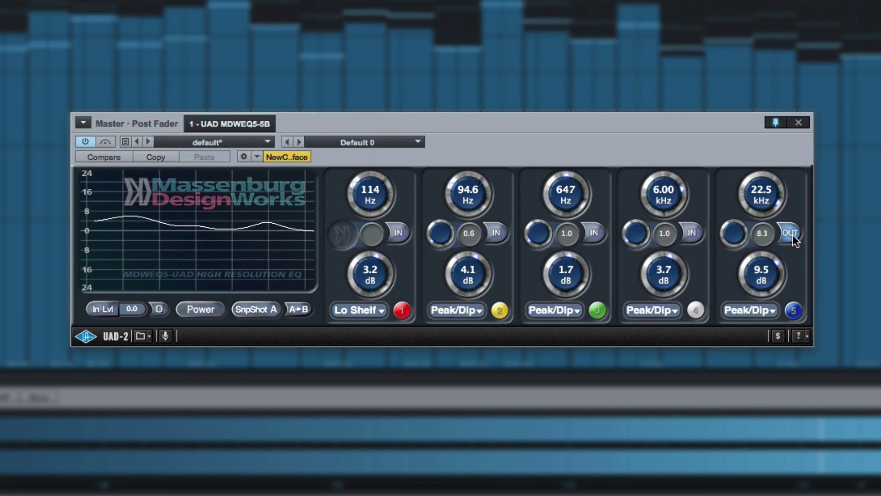
{"action": "left_click", "coordinate": [793, 235]}
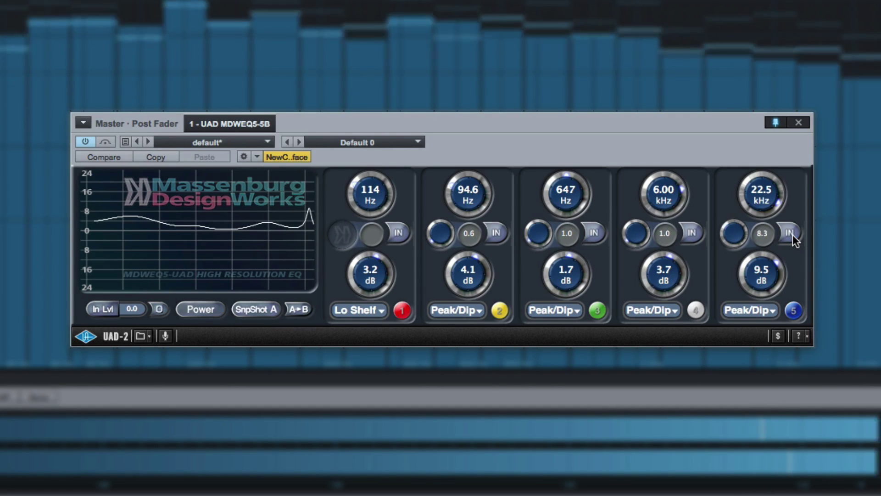
{"action": "left_click_drag", "start_coordinate": [730, 246], "coordinate": [792, 278]}
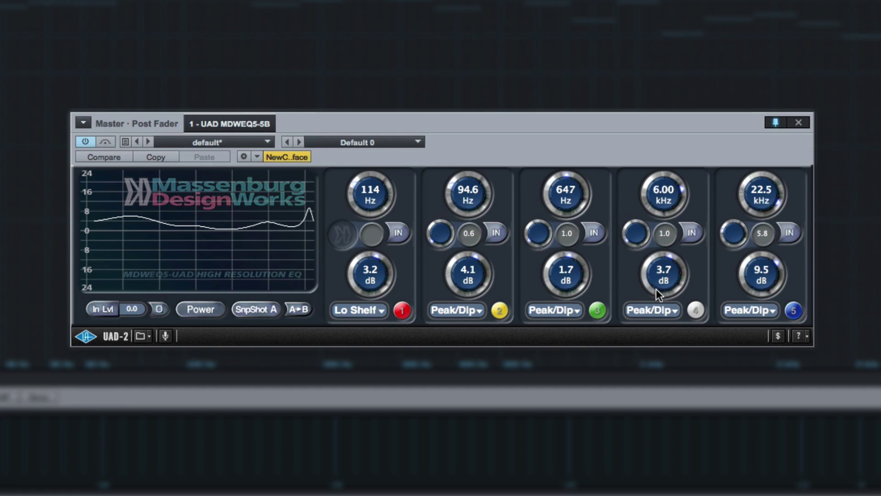
Step: Isolate band 4 with IsoPeak Q = 4, tune its frequency to 5.01 kHz, and end the isolation
{"action": "left_click", "coordinate": [696, 311]}
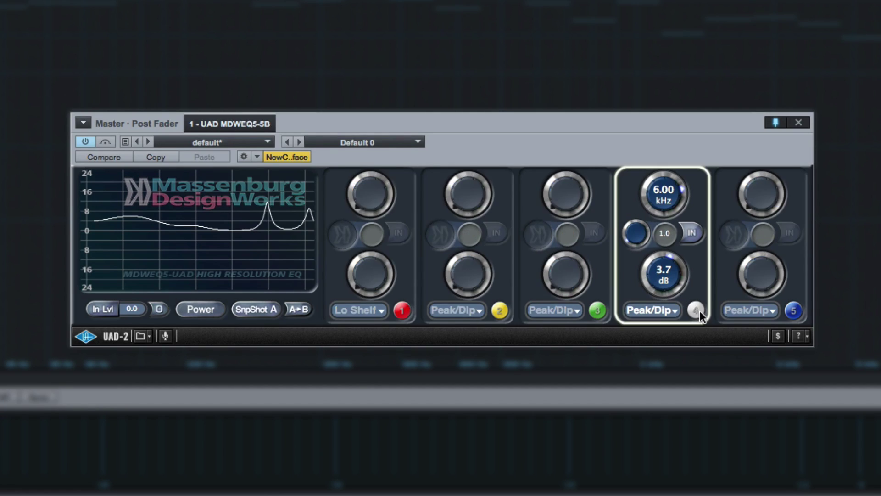
{"action": "right_click", "coordinate": [699, 265]}
{"action": "left_click", "coordinate": [661, 348]}
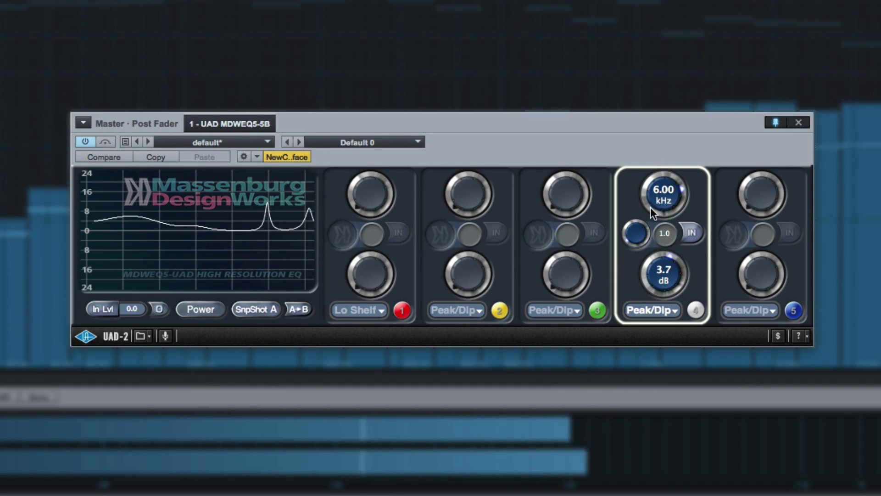
{"action": "right_click", "coordinate": [692, 255]}
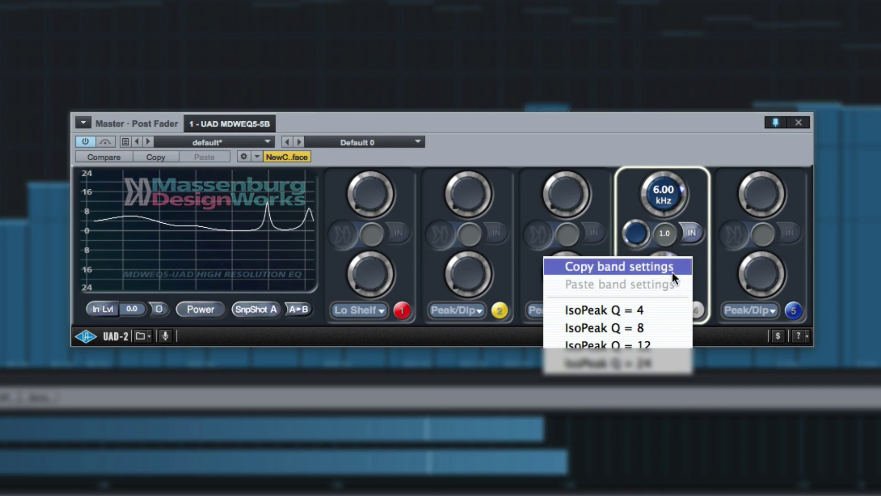
{"action": "left_click", "coordinate": [659, 312]}
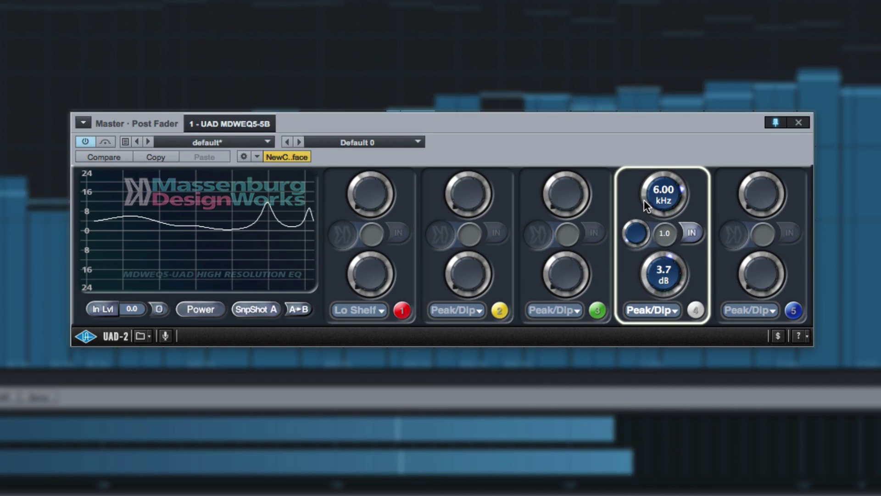
{"action": "left_click_drag", "start_coordinate": [644, 200], "coordinate": [644, 222]}
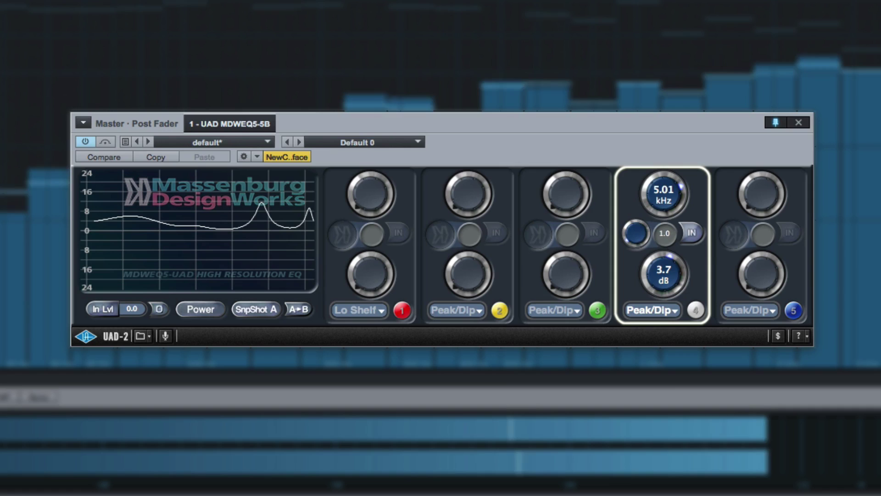
{"action": "left_click", "coordinate": [695, 309]}
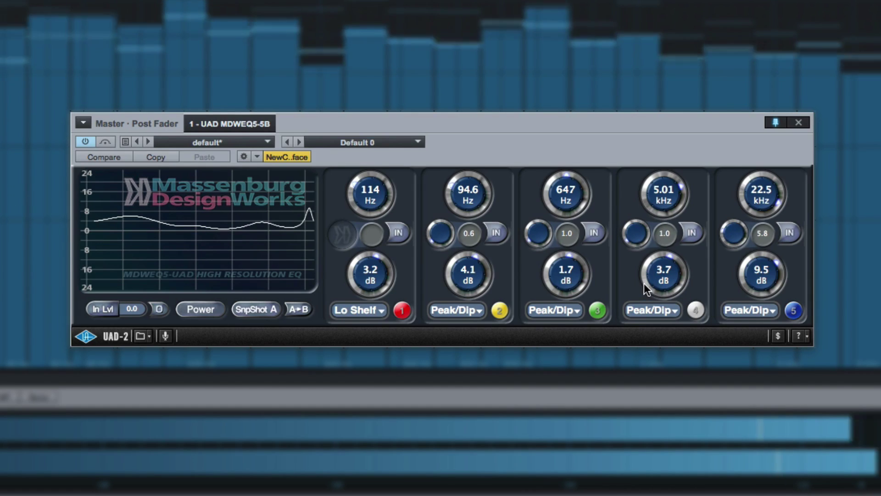
Step: Set band 4's gain to 6.0 dB and Q to 1.5, and compare the mix with the EQ bypassed and applied
{"action": "left_click_drag", "start_coordinate": [644, 283], "coordinate": [644, 270]}
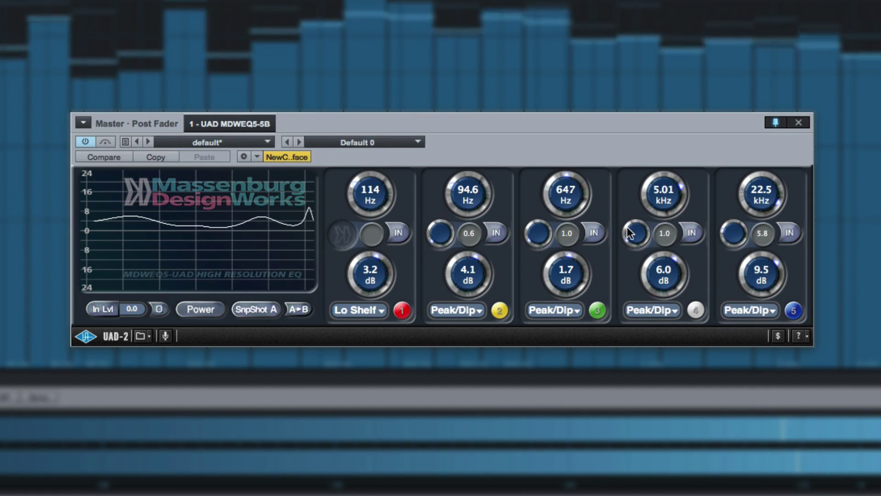
{"action": "left_click_drag", "start_coordinate": [636, 233], "coordinate": [636, 228]}
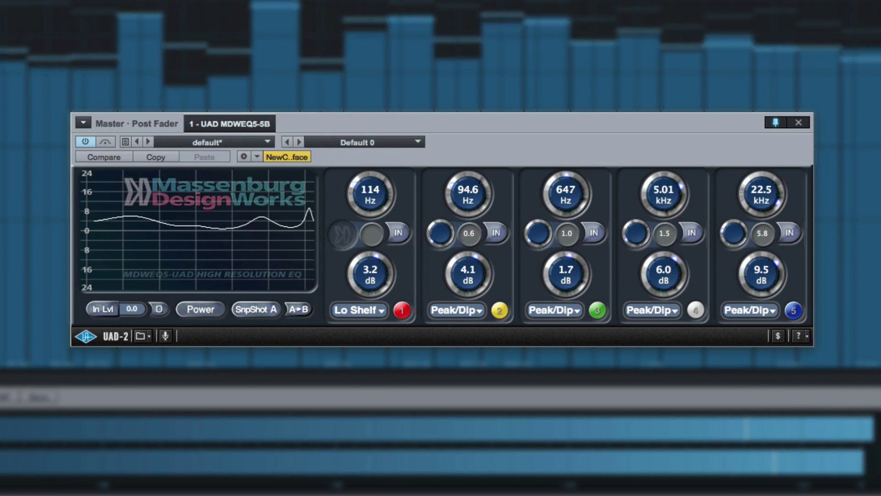
{"action": "left_click", "coordinate": [191, 305]}
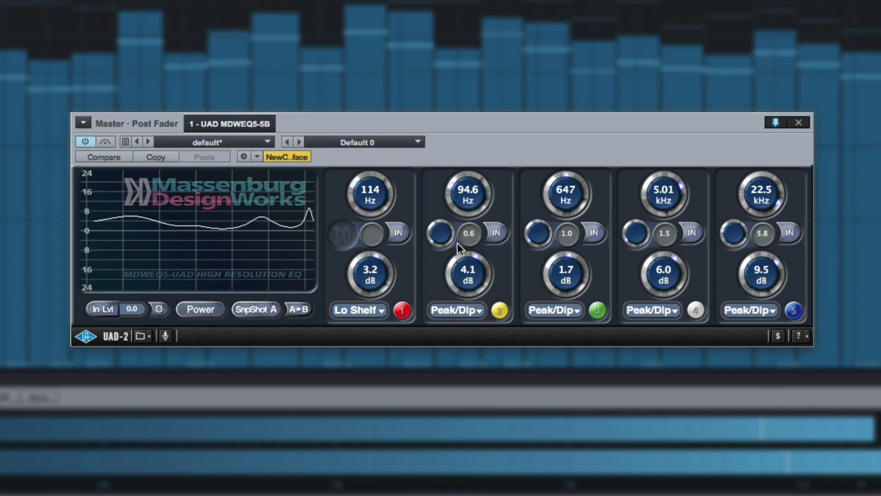
{"action": "left_click", "coordinate": [211, 310]}
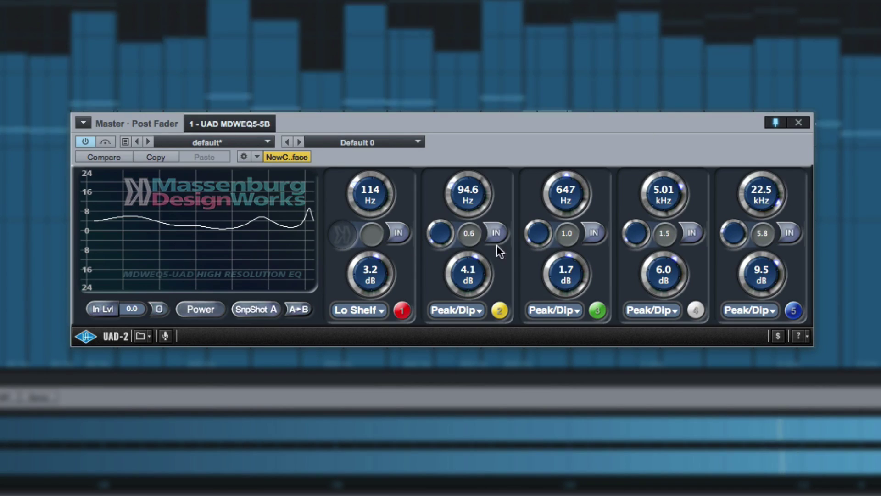
Step: Audition band 2 in isolation around 94.6 Hz, end the isolation, and set the band's Q to 1.5
{"action": "left_click", "coordinate": [499, 311]}
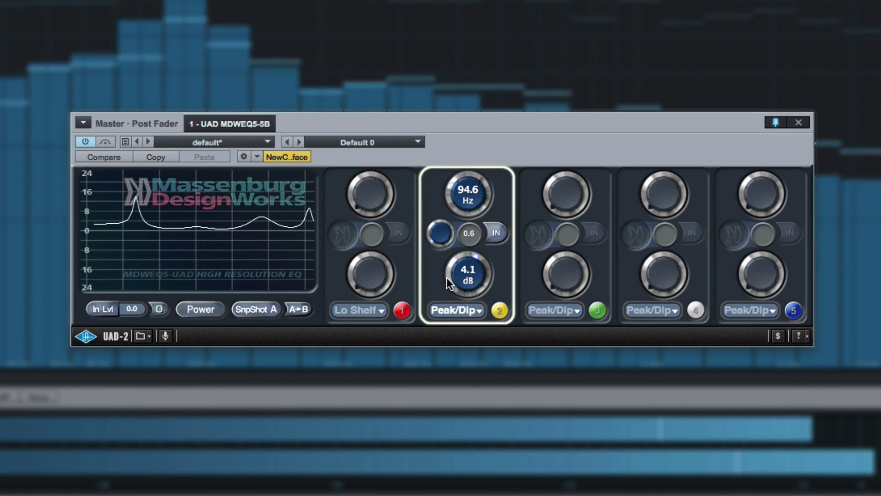
{"action": "mouse_move", "coordinate": [447, 203]}
{"action": "left_mouse_down"}
{"action": "mouse_move", "coordinate": [447, 188]}
{"action": "mouse_move", "coordinate": [448, 203]}
{"action": "left_mouse_up"}
{"action": "left_click", "coordinate": [500, 310]}
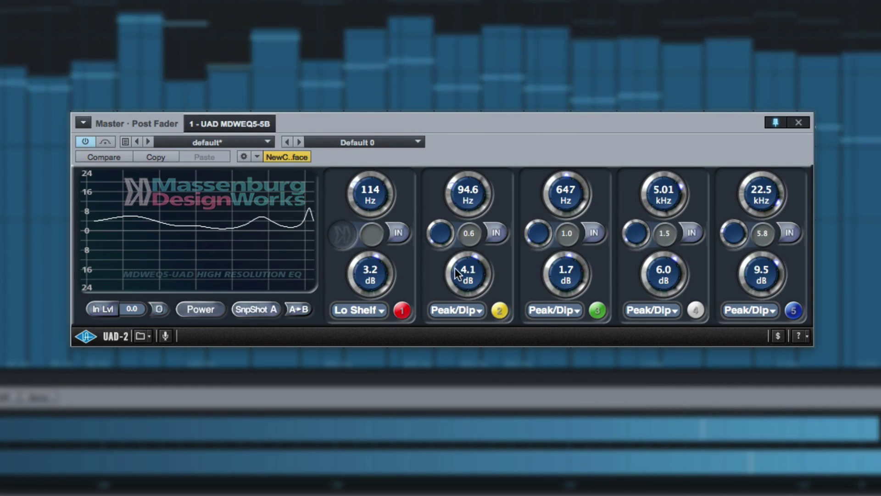
{"action": "mouse_move", "coordinate": [445, 274]}
{"action": "left_mouse_down"}
{"action": "mouse_move", "coordinate": [445, 287]}
{"action": "mouse_move", "coordinate": [446, 276]}
{"action": "left_mouse_up"}
{"action": "left_click_drag", "start_coordinate": [440, 233], "coordinate": [439, 221]}
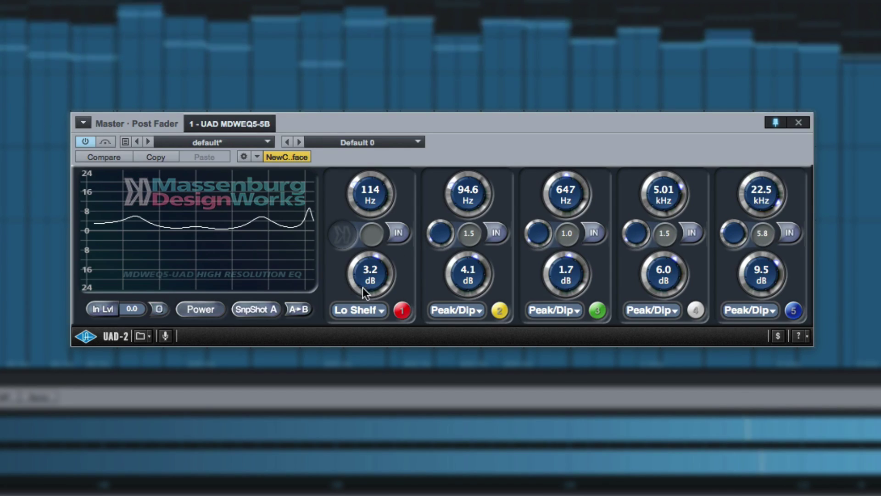
Step: Isolate the band 1 low shelf, set it to 42.5 Hz with a gain of -9.5 dB, and end the isolation
{"action": "left_click", "coordinate": [402, 308]}
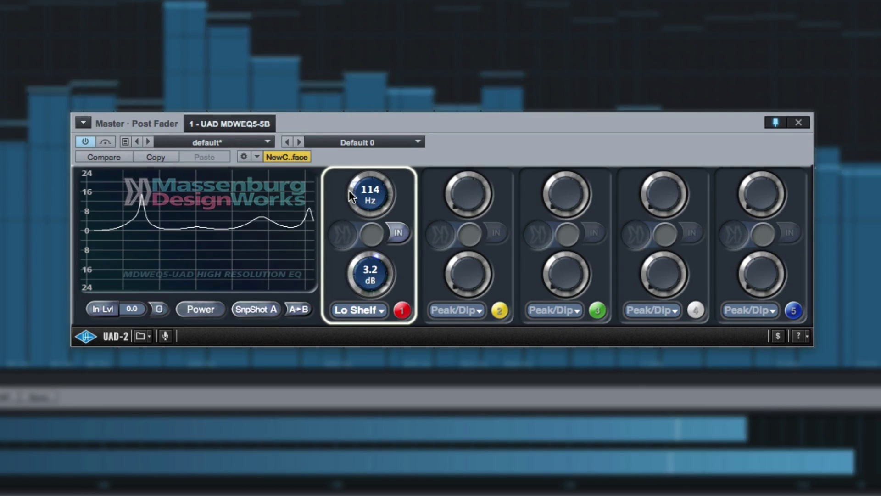
{"action": "left_click_drag", "start_coordinate": [349, 190], "coordinate": [349, 225]}
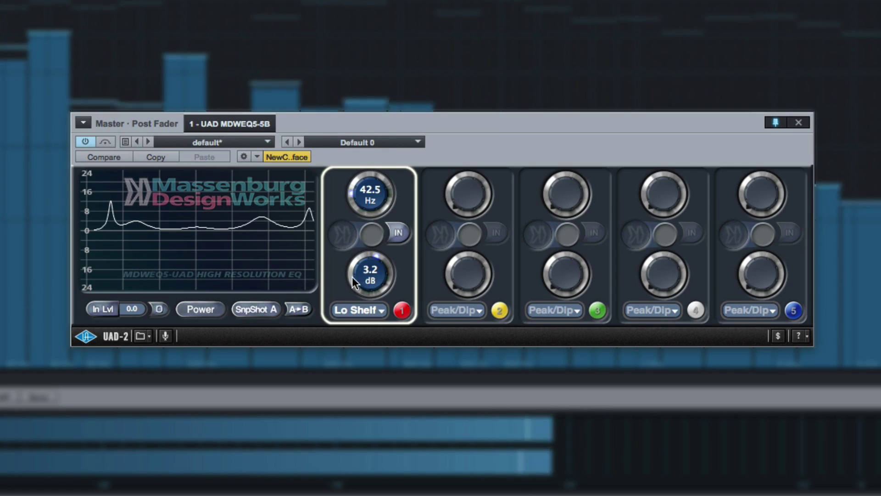
{"action": "left_click_drag", "start_coordinate": [352, 273], "coordinate": [371, 383]}
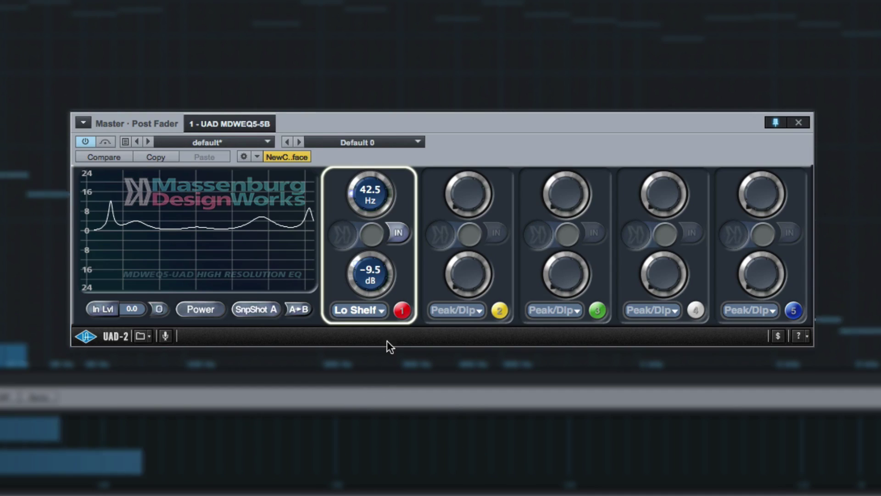
{"action": "left_click", "coordinate": [402, 311]}
Step: Examine the filter types offered for bands 1, 2, 5 and 4 without changing them
{"action": "left_click", "coordinate": [380, 311]}
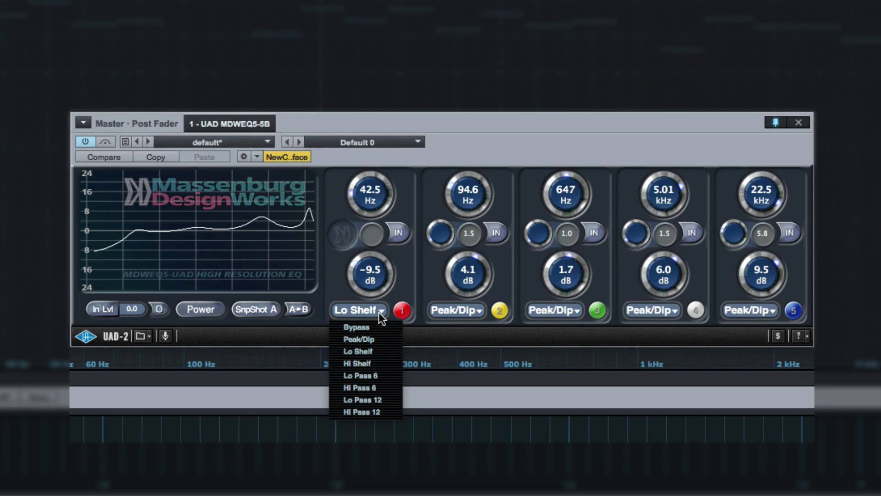
{"action": "left_click", "coordinate": [475, 311]}
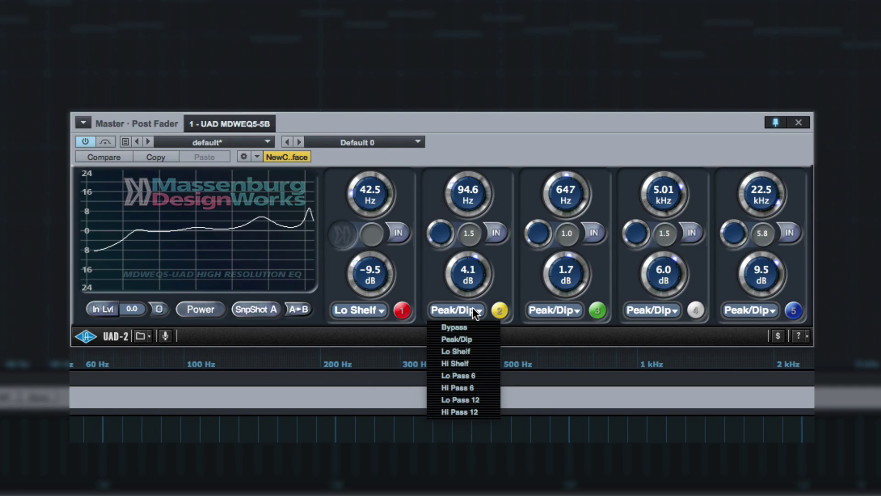
{"action": "left_click", "coordinate": [775, 313]}
{"action": "left_click", "coordinate": [772, 312]}
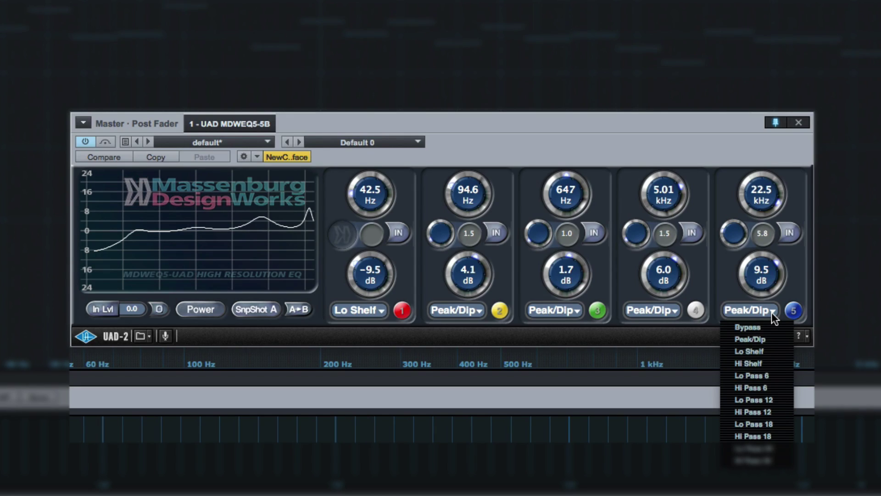
{"action": "left_click", "coordinate": [673, 314]}
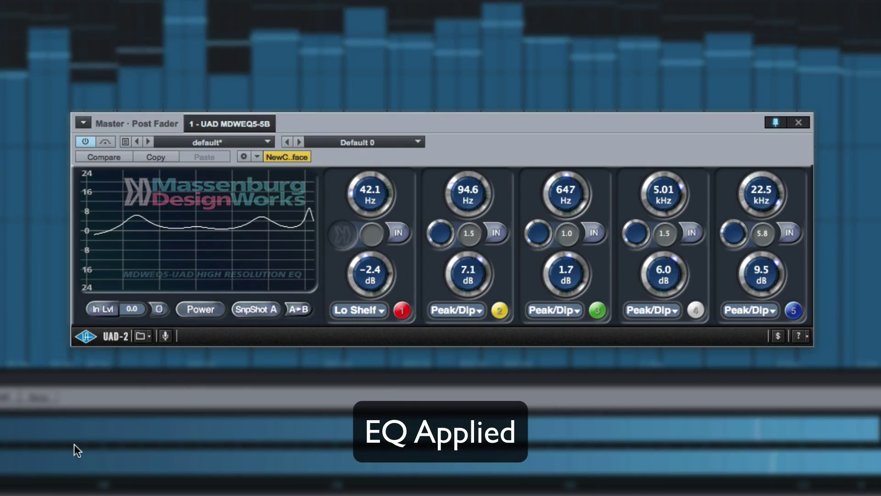
Step: Set band 1's gain to -2.9 dB during playback and compare the mix with the whole EQ bypassed and applied
{"action": "mouse_move", "coordinate": [351, 297]}
{"action": "left_mouse_down"}
{"action": "mouse_move", "coordinate": [351, 304]}
{"action": "mouse_move", "coordinate": [343, 290]}
{"action": "left_mouse_up"}
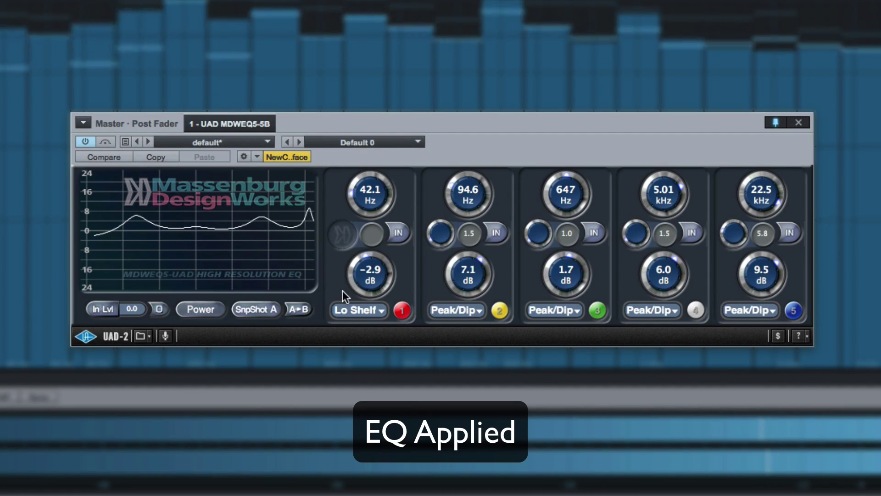
{"action": "left_click", "coordinate": [208, 306]}
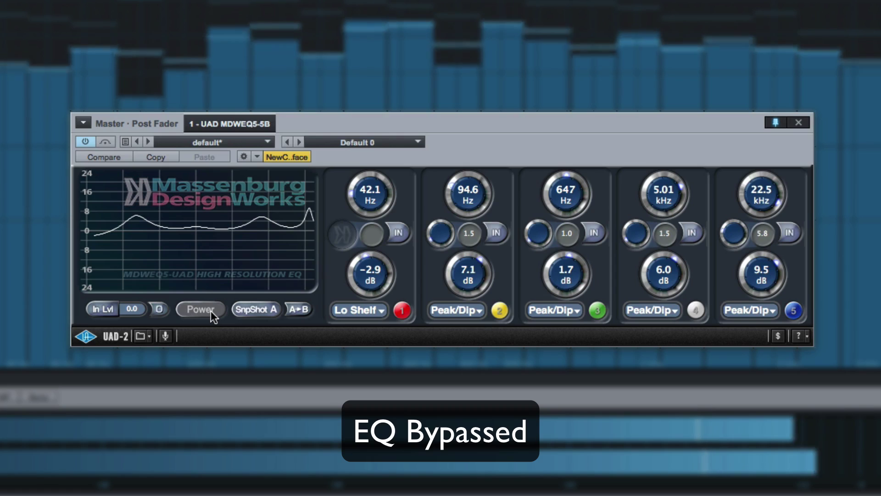
{"action": "left_click", "coordinate": [211, 310]}
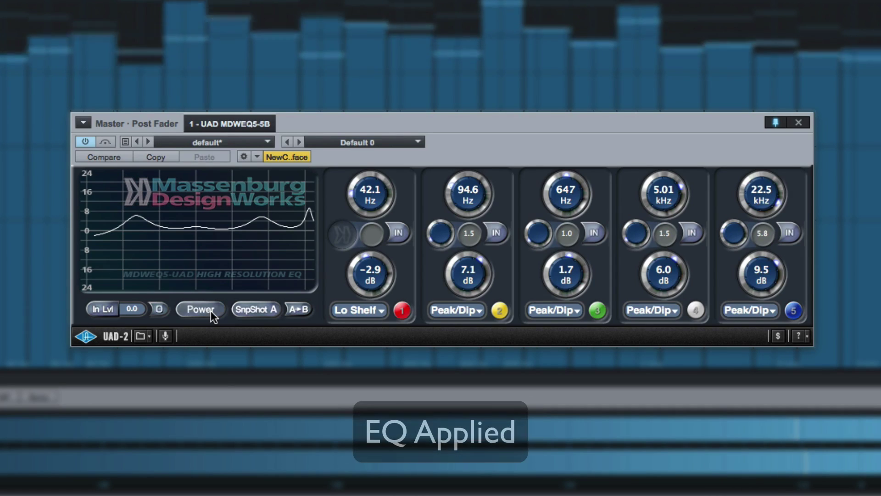